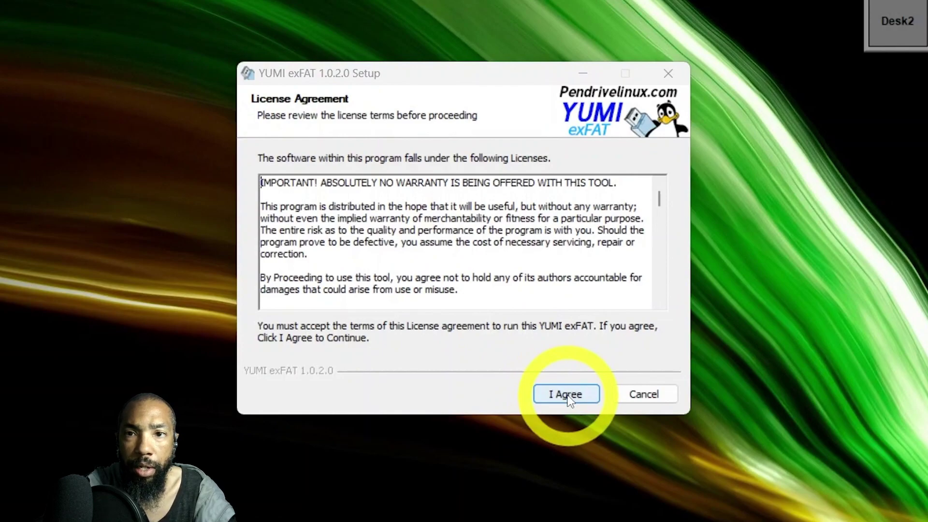
- Accept the license, target drive D:\, and approve preparing and wiping Disk 1 as exFAT
{"action": "left_click", "coordinate": [566, 395]}
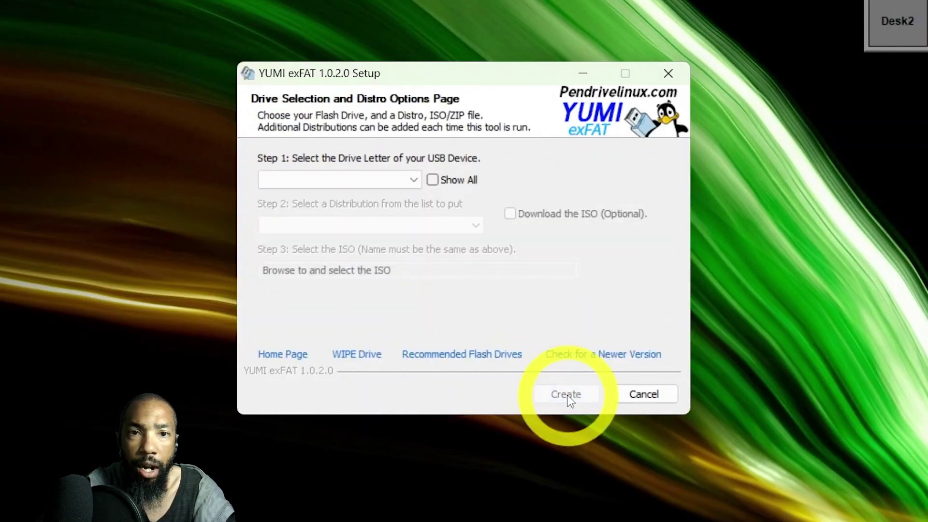
{"action": "left_click", "coordinate": [432, 181]}
{"action": "left_click", "coordinate": [414, 180]}
{"action": "left_click", "coordinate": [408, 193]}
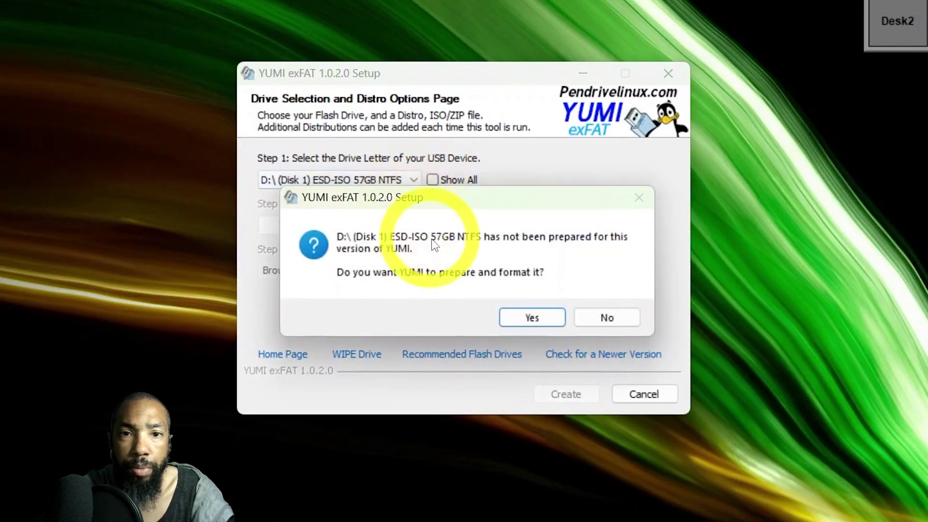
{"action": "left_click", "coordinate": [532, 317]}
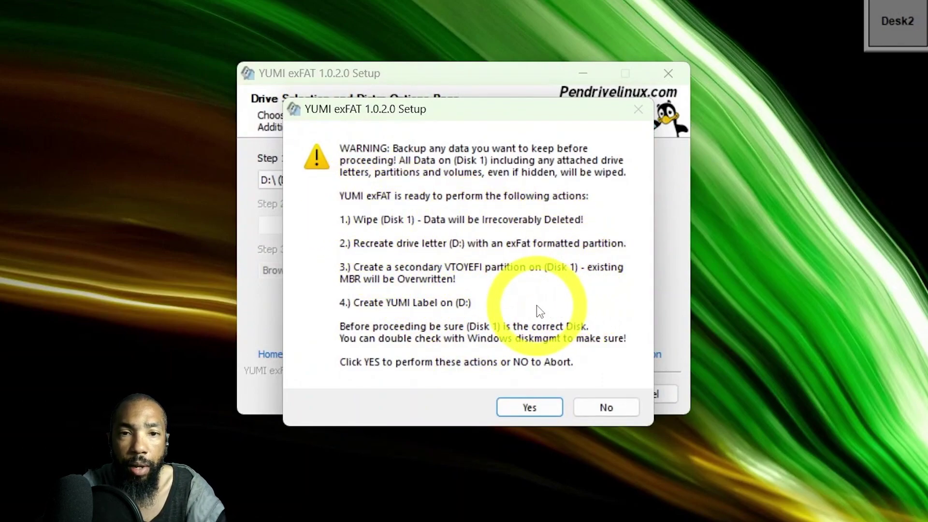
{"action": "left_click", "coordinate": [522, 407]}
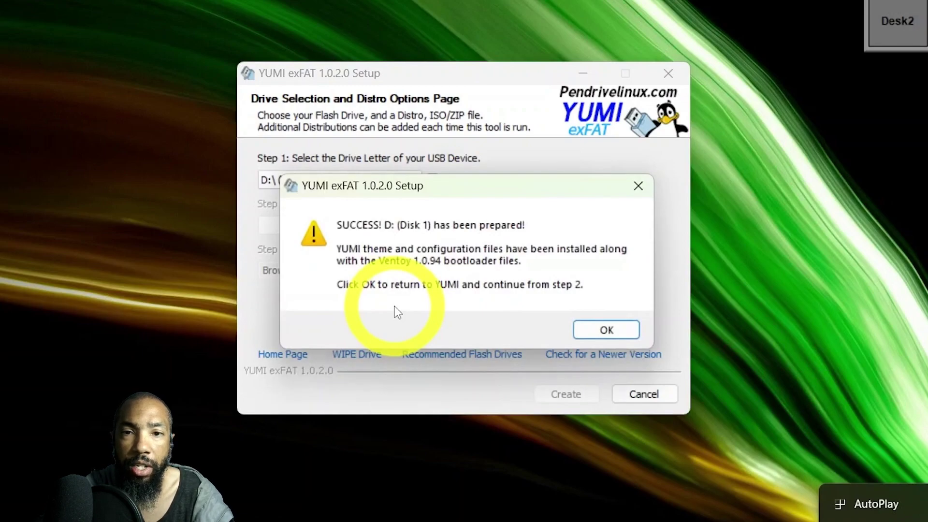
{"action": "left_click", "coordinate": [611, 327]}
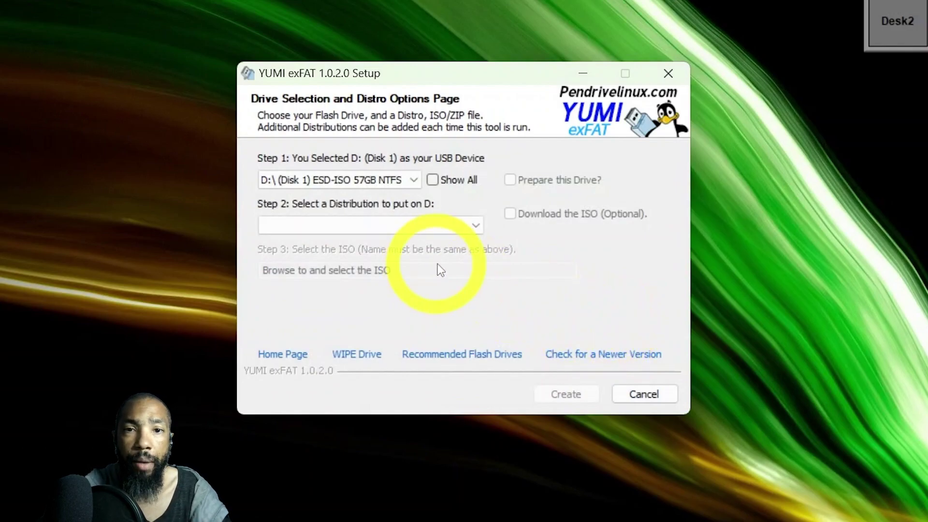
- Pick '--- Windows Installers ---' instead of Ubuntu as the distribution, declining the download link
{"action": "left_click", "coordinate": [477, 227]}
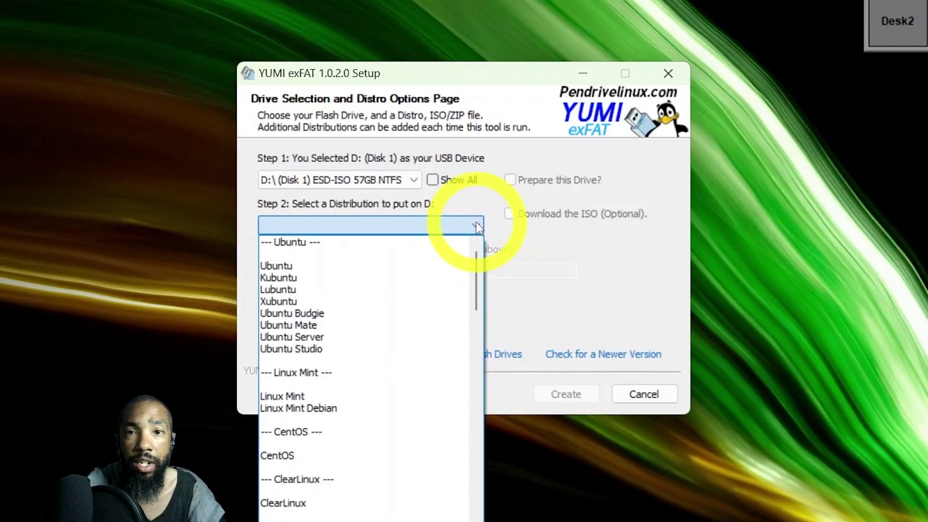
{"action": "left_click", "coordinate": [457, 265]}
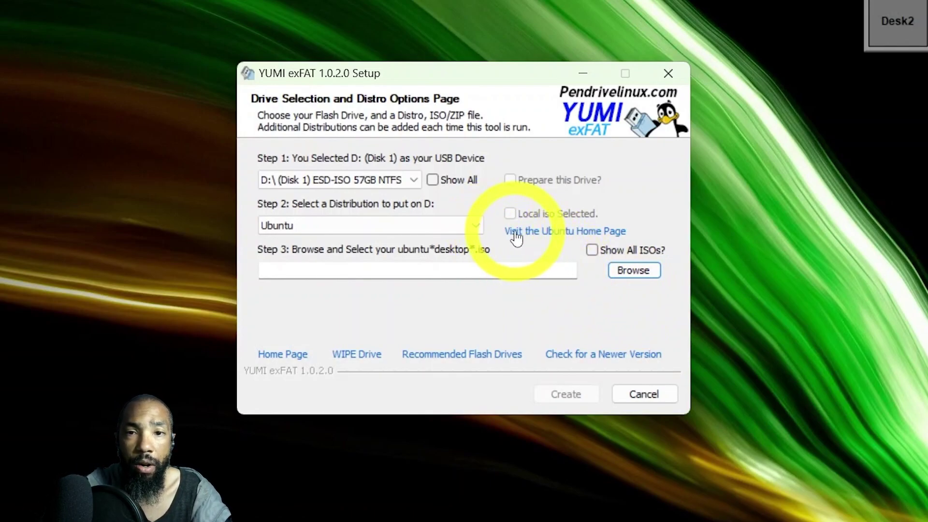
{"action": "left_click", "coordinate": [475, 226]}
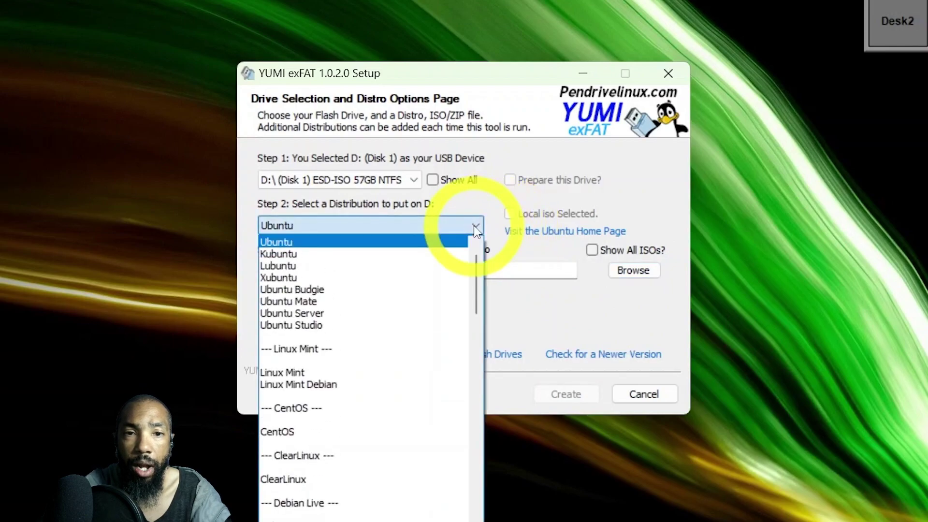
{"action": "left_click", "coordinate": [474, 245]}
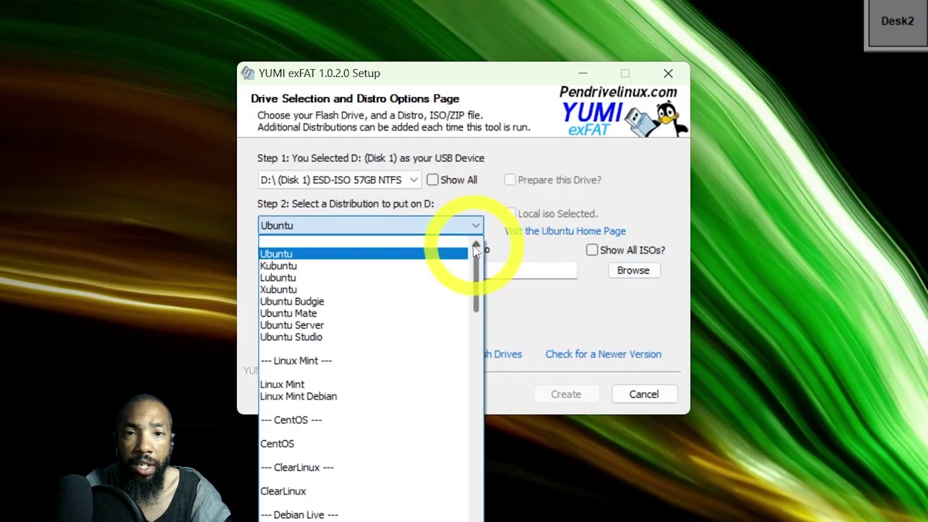
{"action": "left_click_drag", "start_coordinate": [480, 284], "coordinate": [511, 521]}
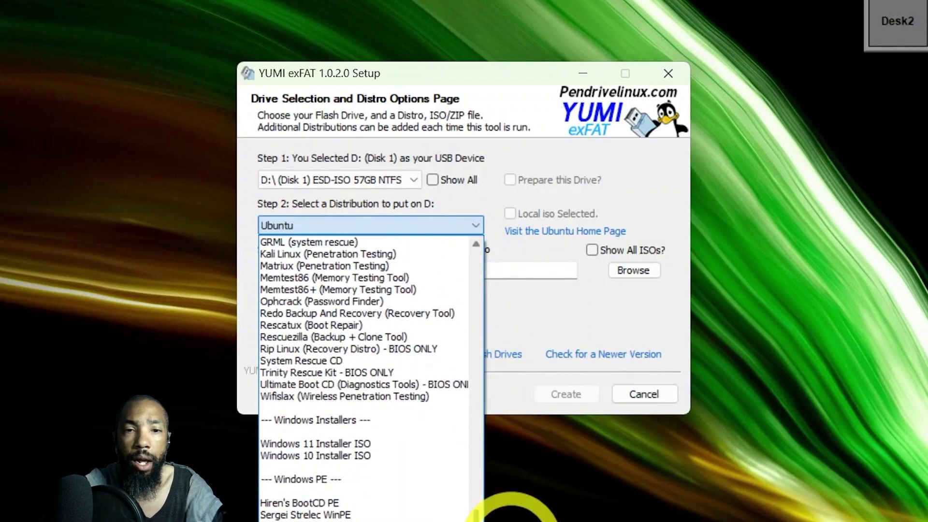
{"action": "left_click_drag", "start_coordinate": [512, 521], "coordinate": [509, 519]}
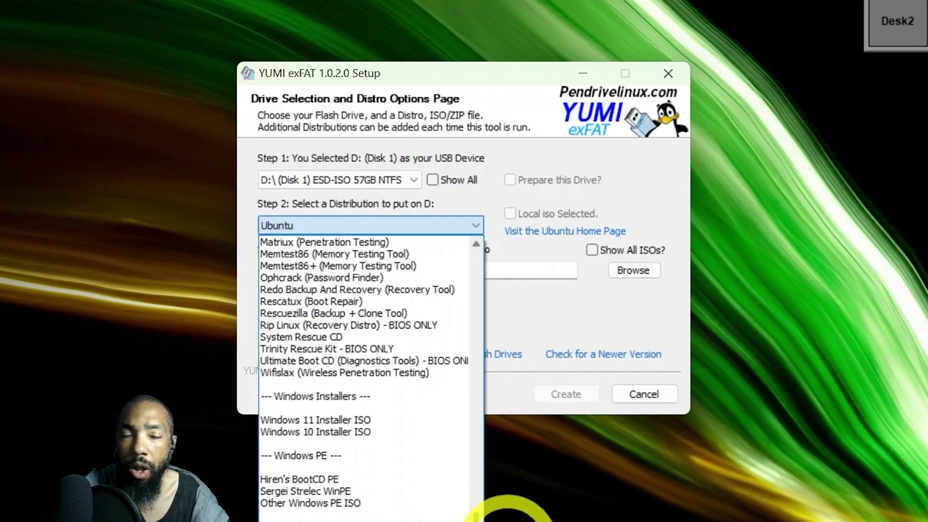
{"action": "left_click", "coordinate": [335, 397]}
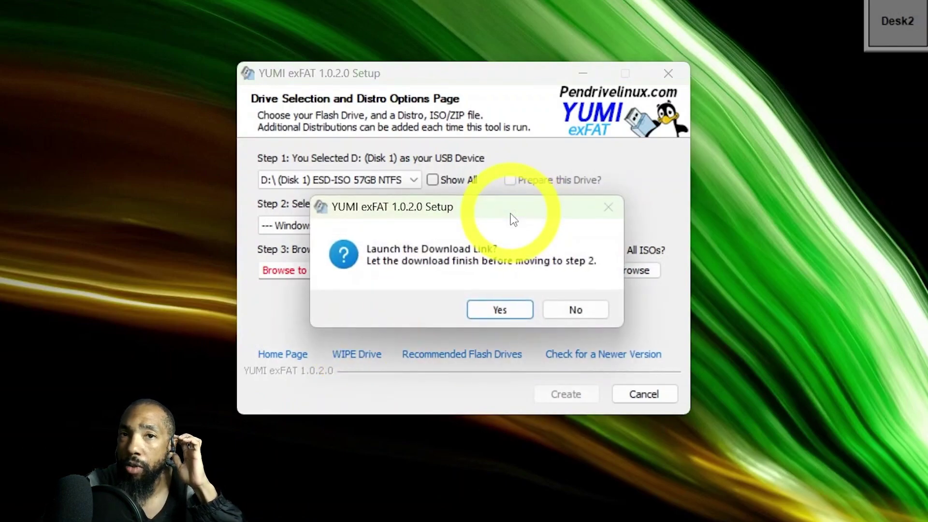
{"action": "left_click", "coordinate": [596, 314]}
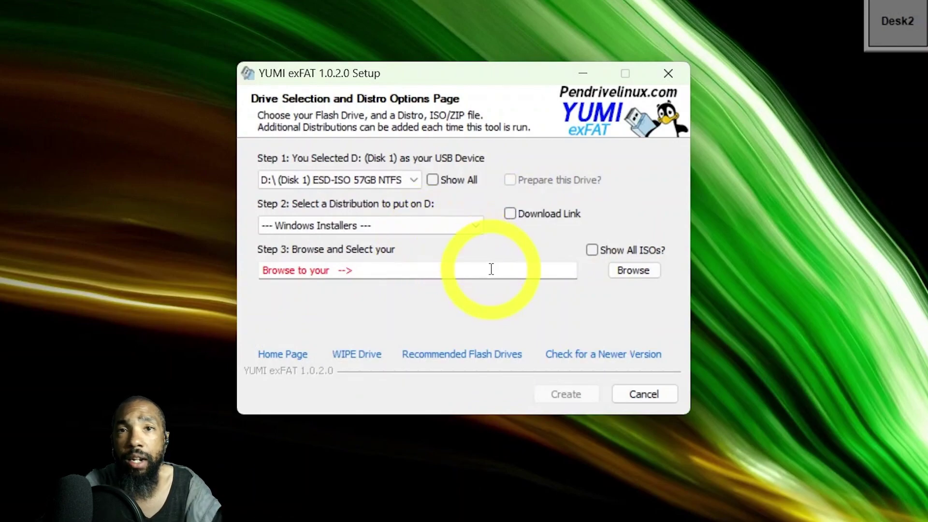
- Browse to the Desktop and select the Windows10-22H2 disc image as the ISO
{"action": "left_click", "coordinate": [635, 277]}
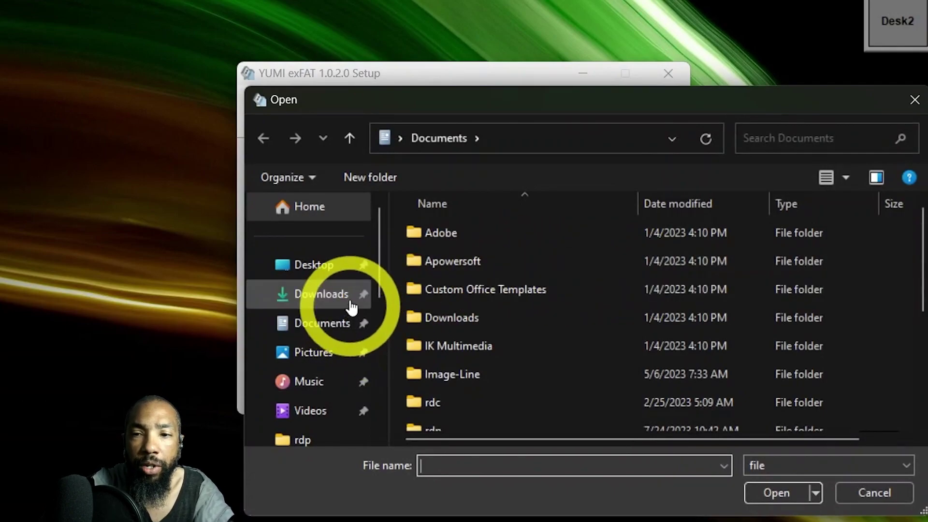
{"action": "left_click", "coordinate": [336, 279]}
{"action": "scroll", "coordinate": [749, 382], "scroll_direction": "down", "scroll_amount": 3}
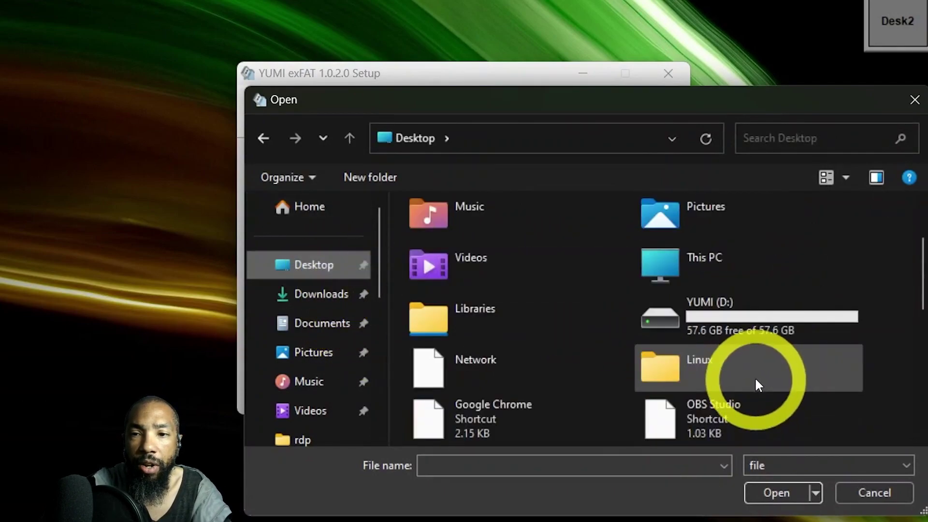
{"action": "scroll", "coordinate": [770, 403], "scroll_direction": "down", "scroll_amount": 5}
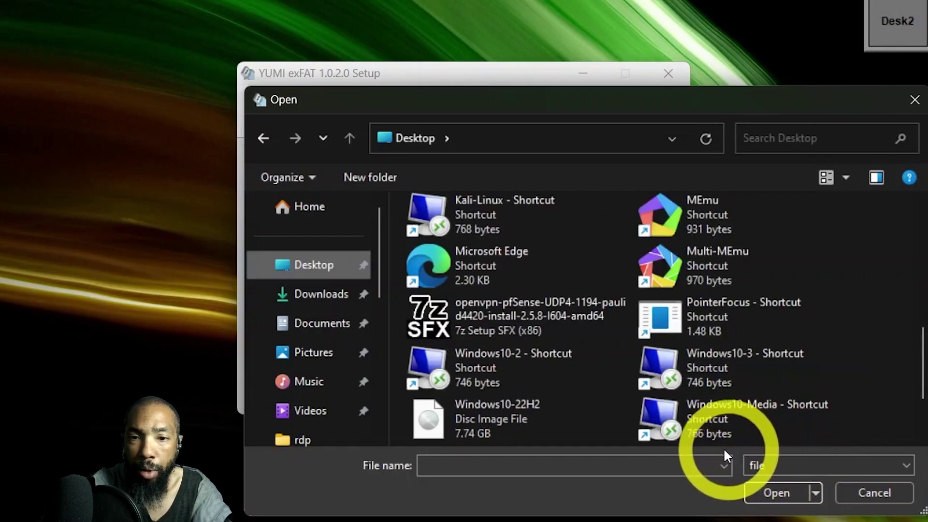
{"action": "left_click", "coordinate": [465, 430]}
{"action": "left_click", "coordinate": [777, 491]}
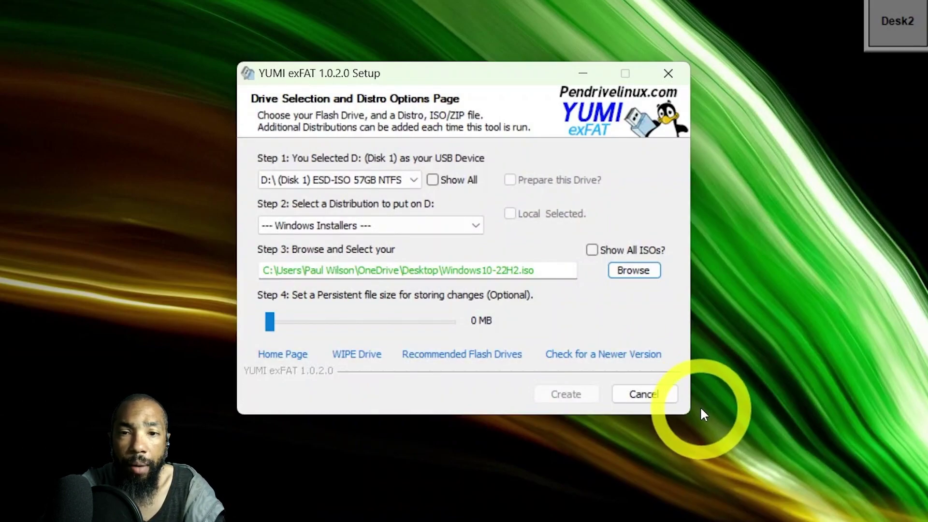
- Choose Windows 10 Installer ISO as the distribution and reselect the Windows10-22H2 ISO
{"action": "left_click", "coordinate": [475, 226]}
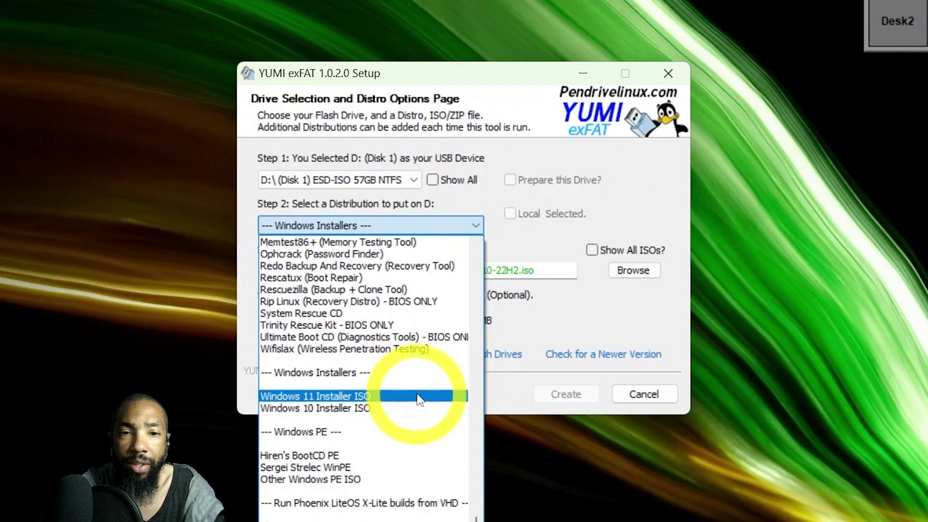
{"action": "left_click", "coordinate": [415, 409]}
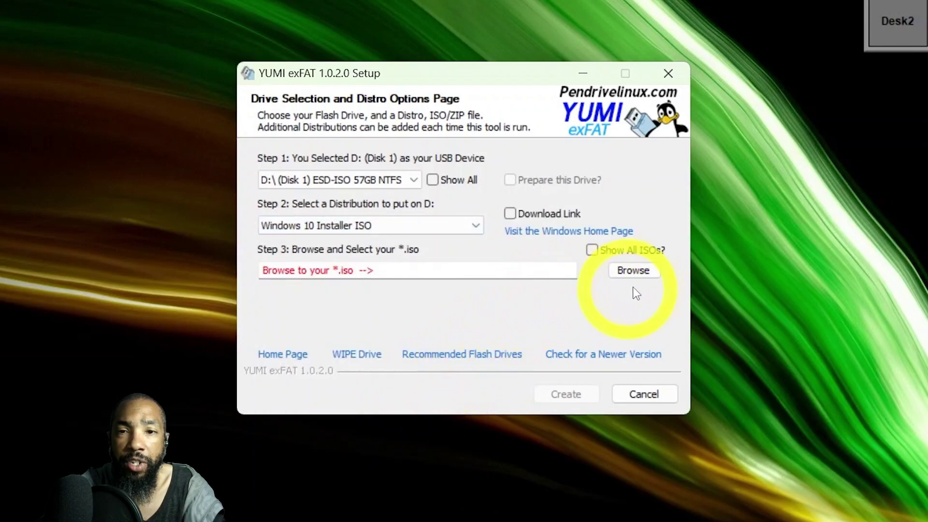
{"action": "left_click", "coordinate": [634, 270]}
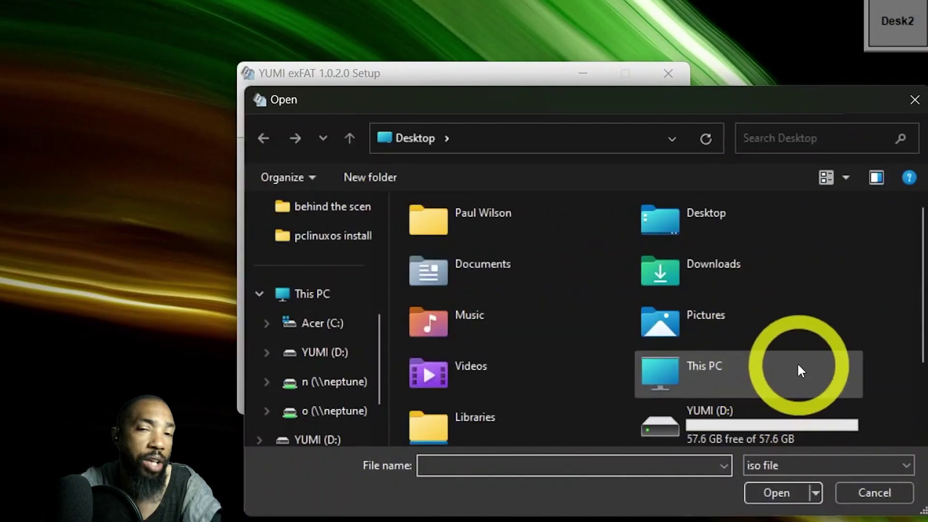
{"action": "scroll", "coordinate": [793, 363], "scroll_direction": "down", "scroll_amount": 2}
{"action": "left_click", "coordinate": [503, 406]}
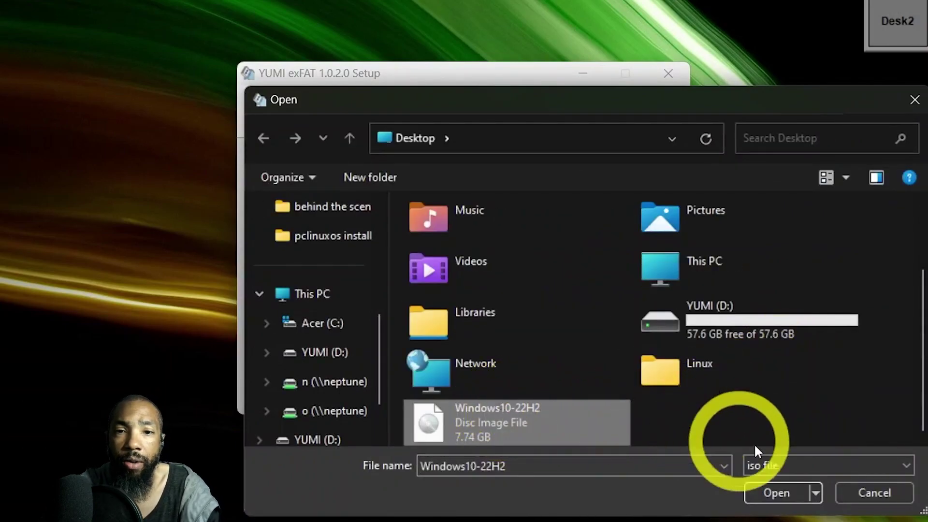
{"action": "left_click", "coordinate": [774, 492]}
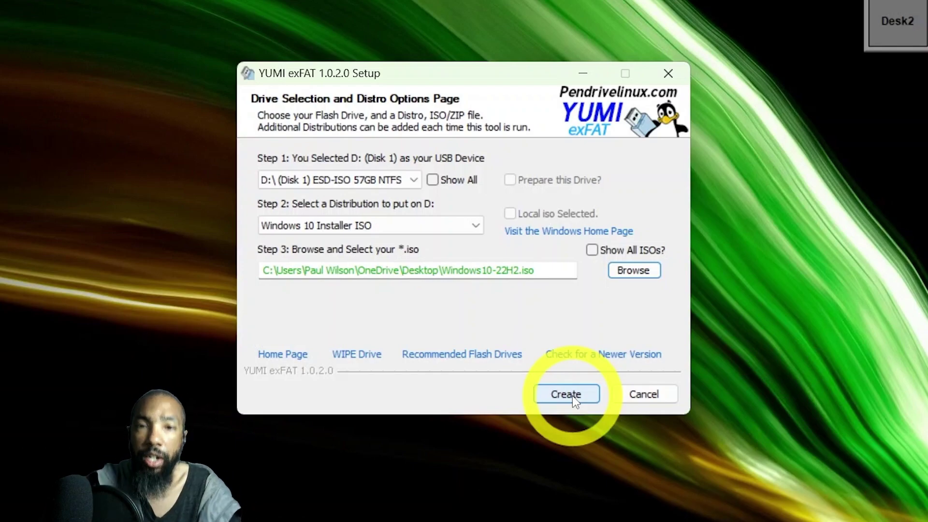
- Start copying Windows10-22H2.iso to D:\YUMI\Windows-Installers and wait for All Finished
{"action": "left_click", "coordinate": [573, 395]}
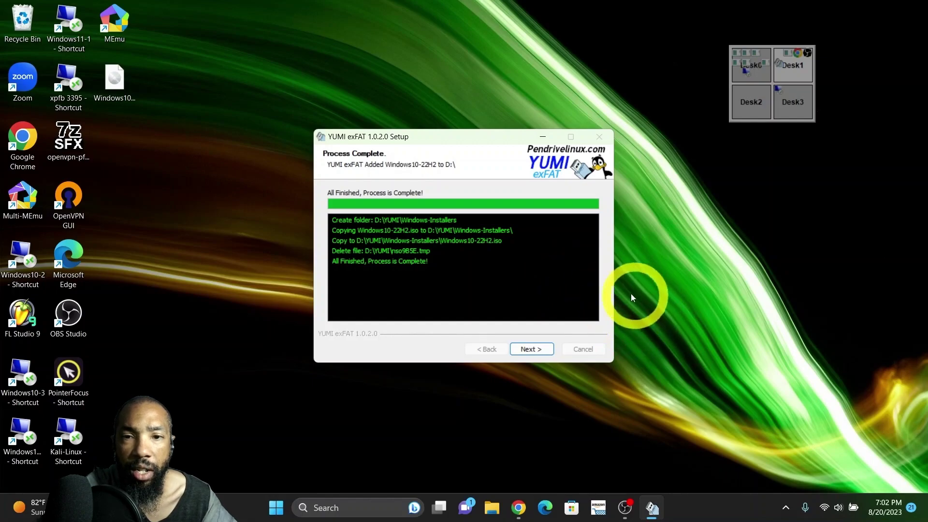
- Leave the completion page and agree to add more ISOs/Distros to D:
{"action": "left_click", "coordinate": [529, 349]}
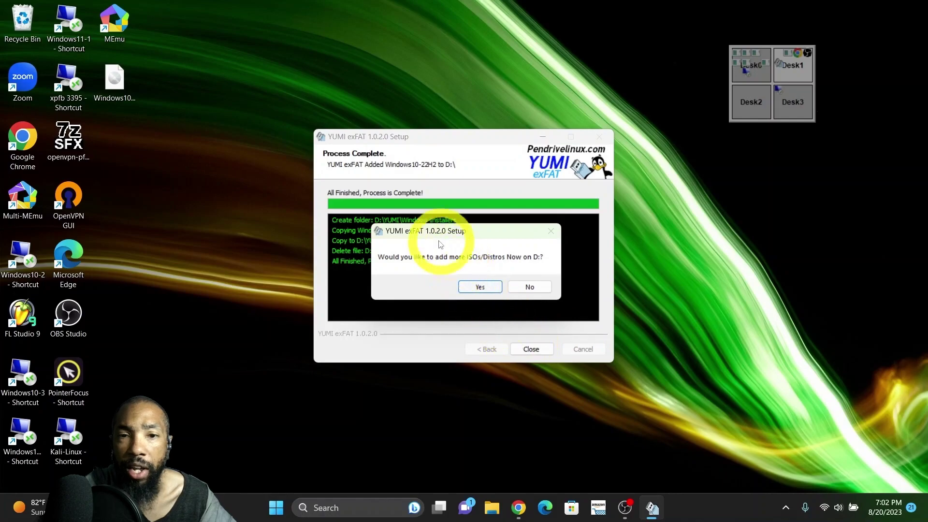
{"action": "left_click", "coordinate": [476, 285]}
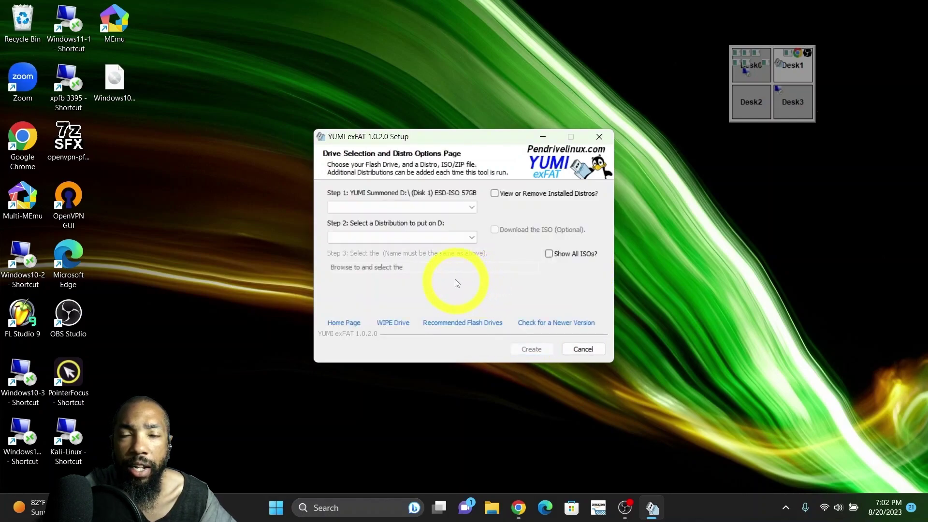